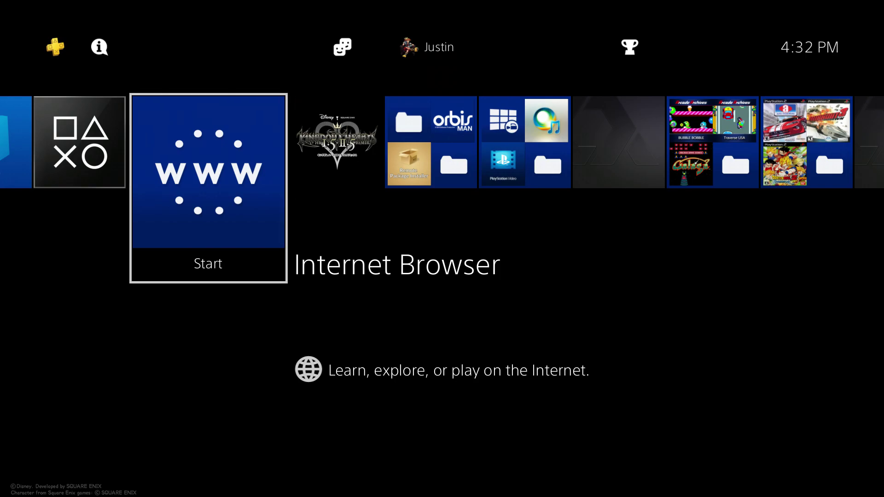
pyautogui.press('Right')
pyautogui.press('Left')
pyautogui.press('Return')
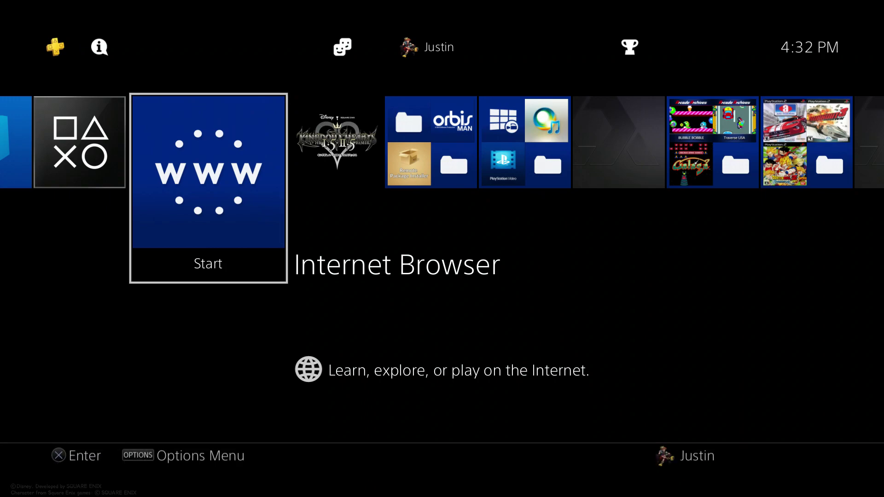
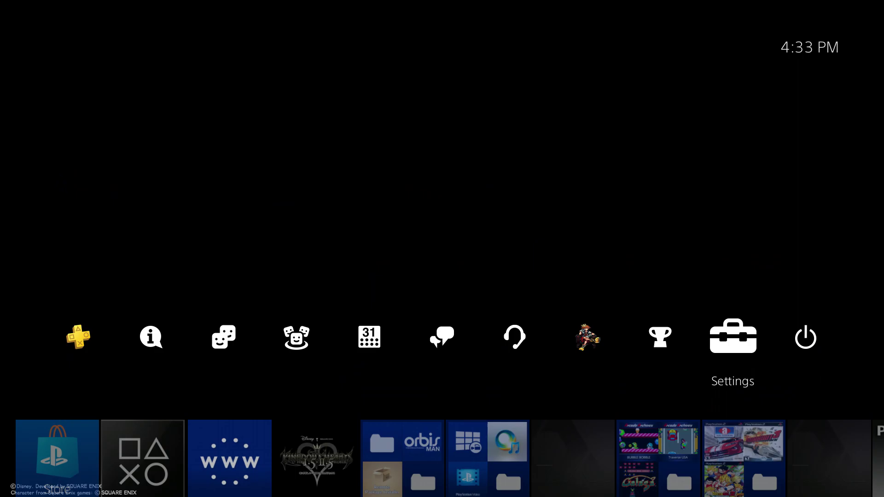
# Step: Open the Debug Settings from the console's Settings
pyautogui.press('Return')
pyautogui.press('Down')
pyautogui.press('Down')
pyautogui.press('Down')
pyautogui.press('Down')
pyautogui.press('Down')
pyautogui.press('Down')
pyautogui.press('Down')
pyautogui.press('Down')
pyautogui.press('Down')
pyautogui.press('Down')
pyautogui.press('Down')
pyautogui.press('Down')
pyautogui.press('Down')
pyautogui.press('Down')
pyautogui.press('Down')
pyautogui.press('Down')
pyautogui.press('Down')
pyautogui.press('Down')
pyautogui.press('Down')
pyautogui.press('Down')
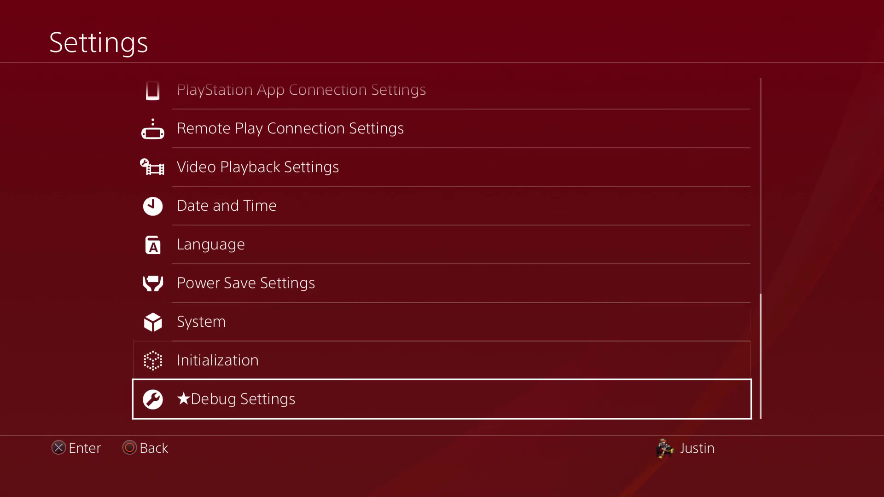
pyautogui.press('Return')
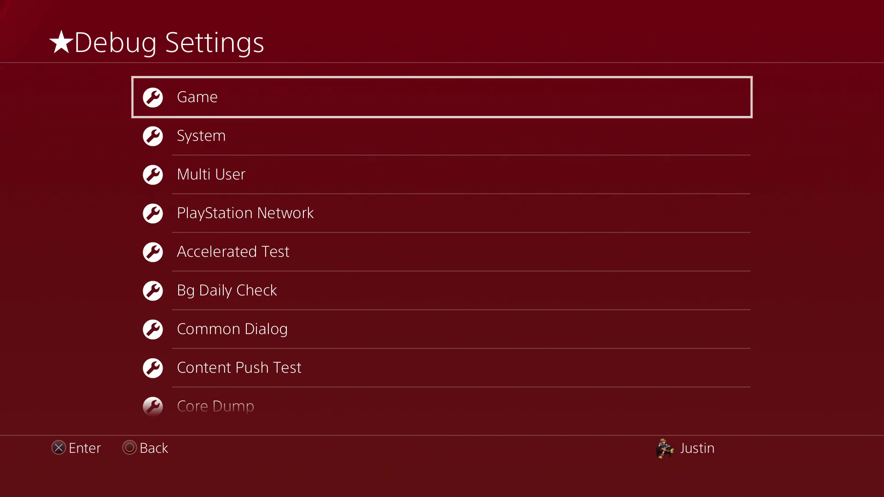
pyautogui.press('Down')
pyautogui.press('Up')
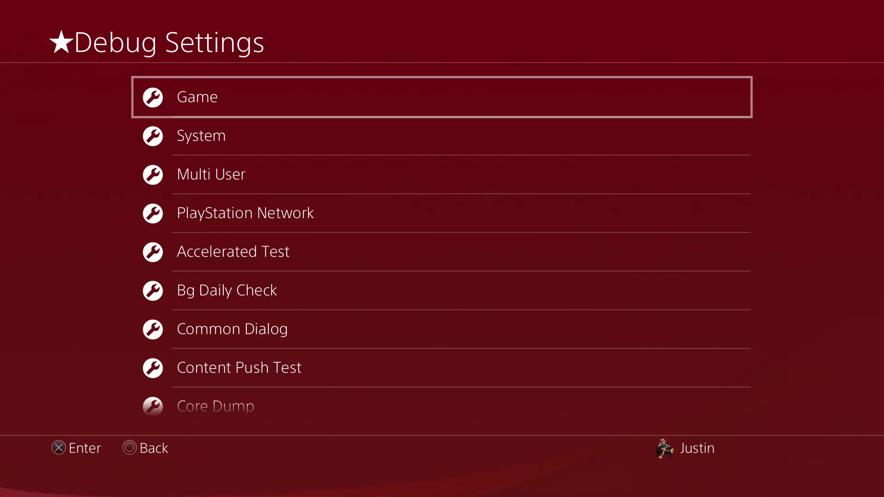
pyautogui.press('Return')
pyautogui.press('Down')
pyautogui.press('Return')
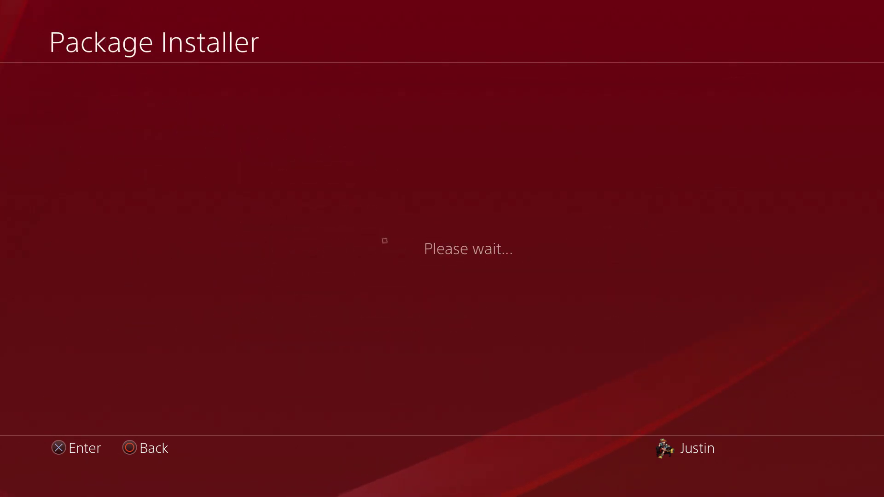
pyautogui.press('Return')
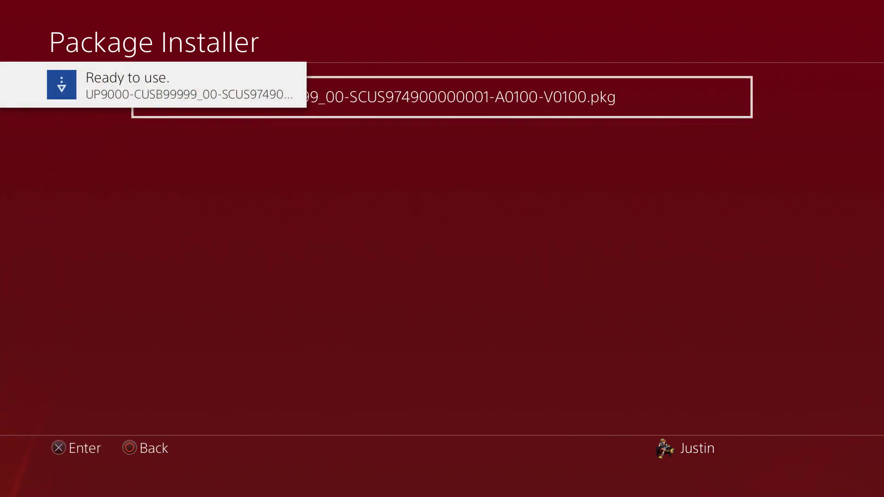
# Step: Return to the home screen and start RetroArch QuickNES (PS2), postponing the system software update
pyautogui.press('Escape')
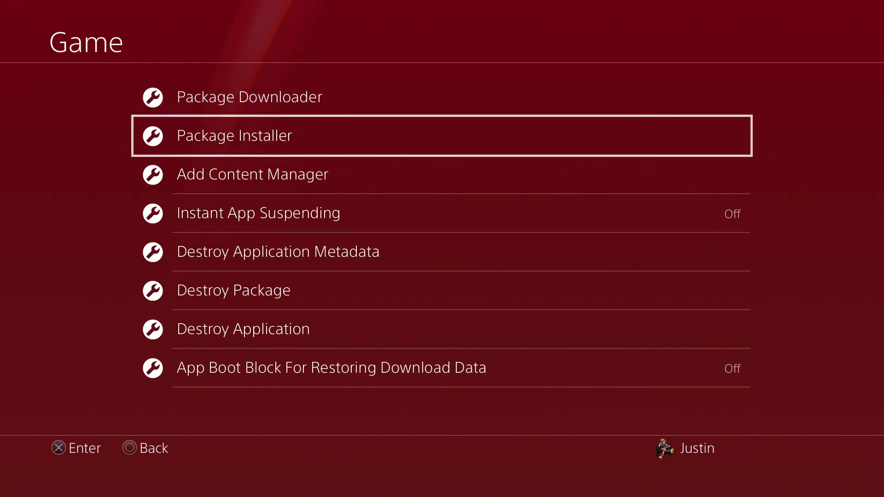
pyautogui.press('Escape')
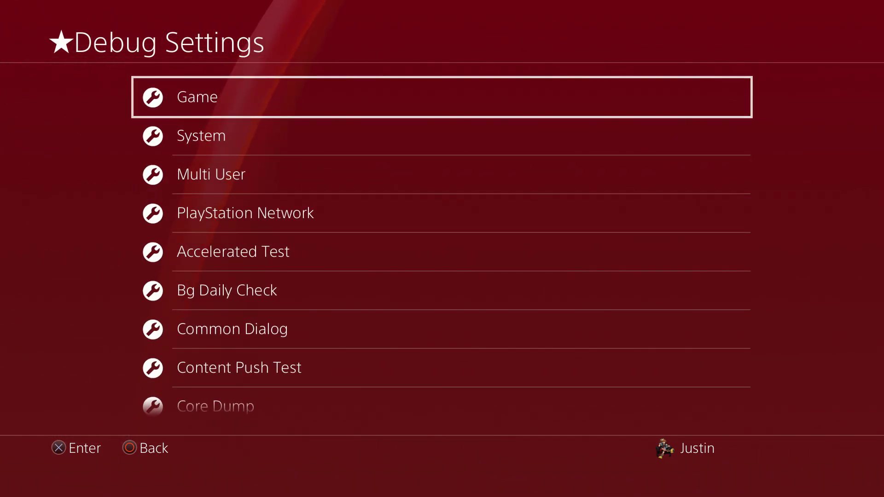
pyautogui.press('Escape')
pyautogui.press('Escape')
pyautogui.press('Escape')
pyautogui.press('Left')
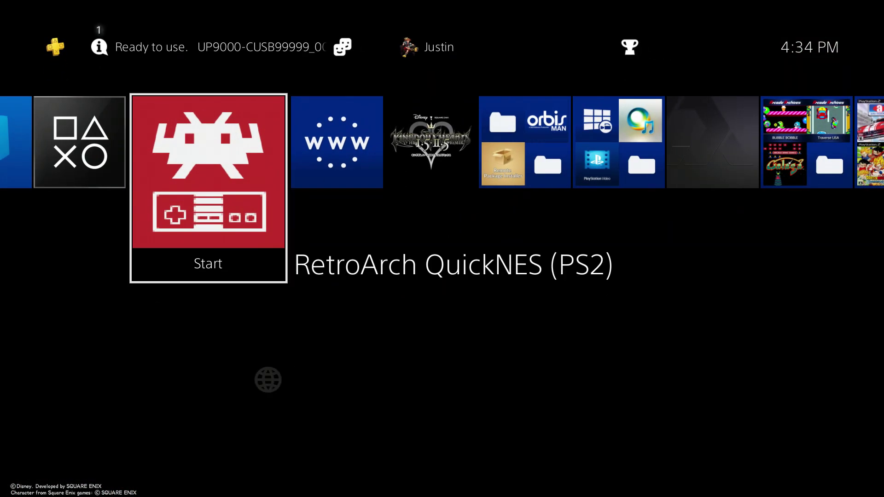
pyautogui.press('Return')
pyautogui.press('Down')
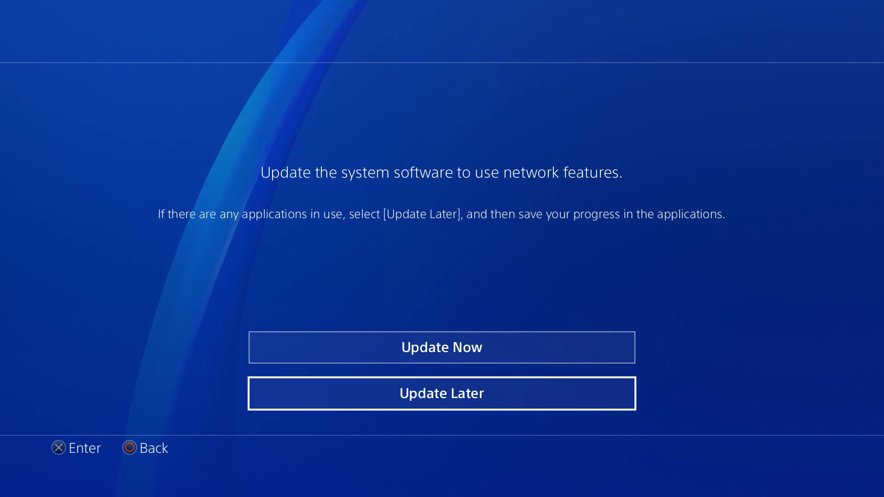
pyautogui.press('Return')
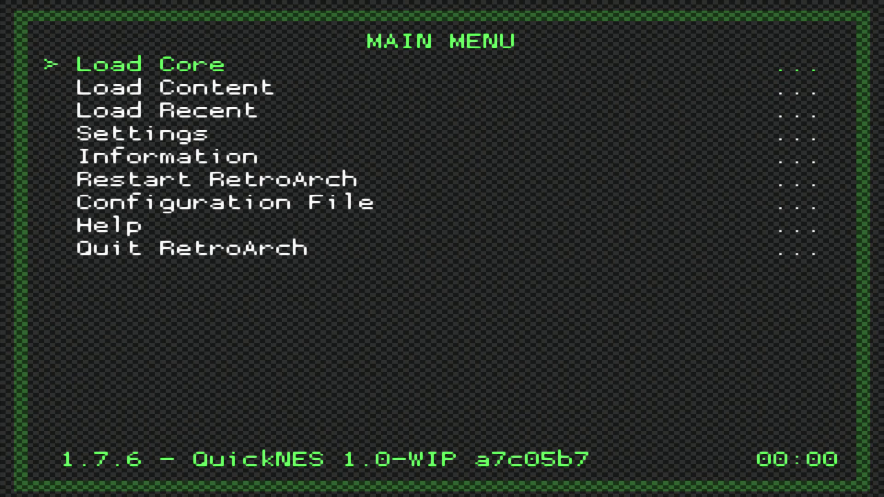
# Step: Open the ROMS folder on the cdfs:/ device for loading content
pyautogui.press('Down')
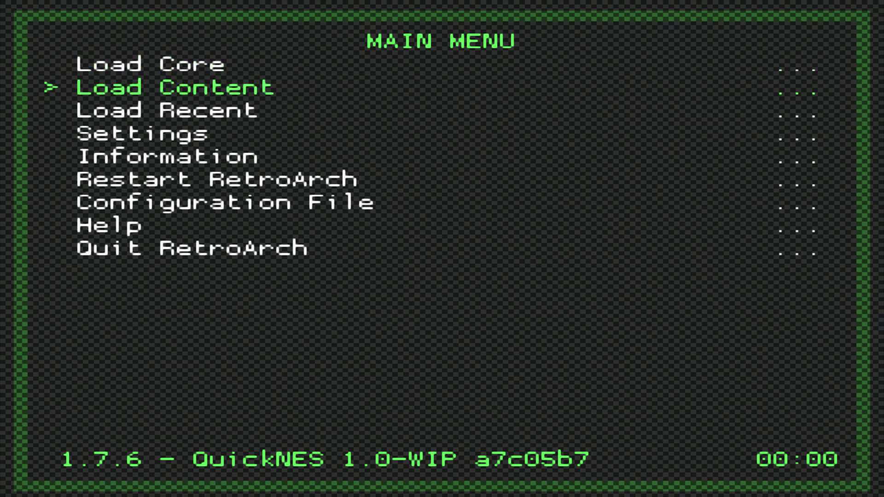
pyautogui.press('Up')
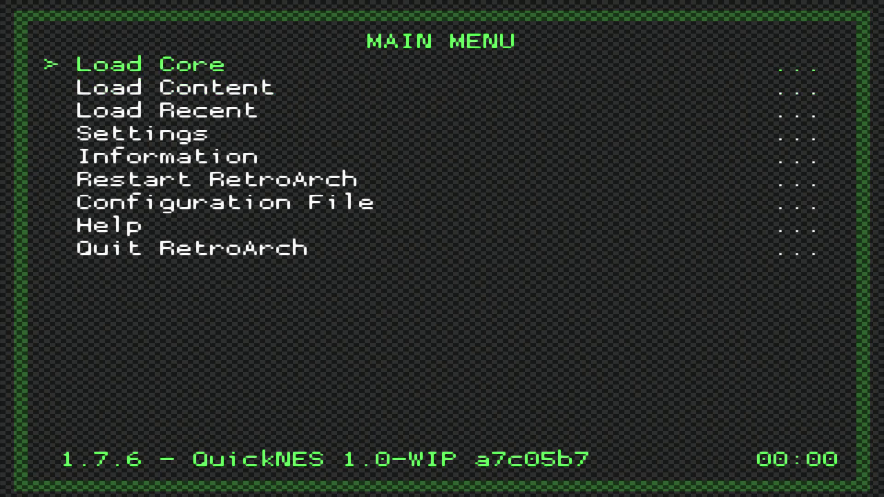
pyautogui.press('Down')
pyautogui.press('Up')
pyautogui.press('Down')
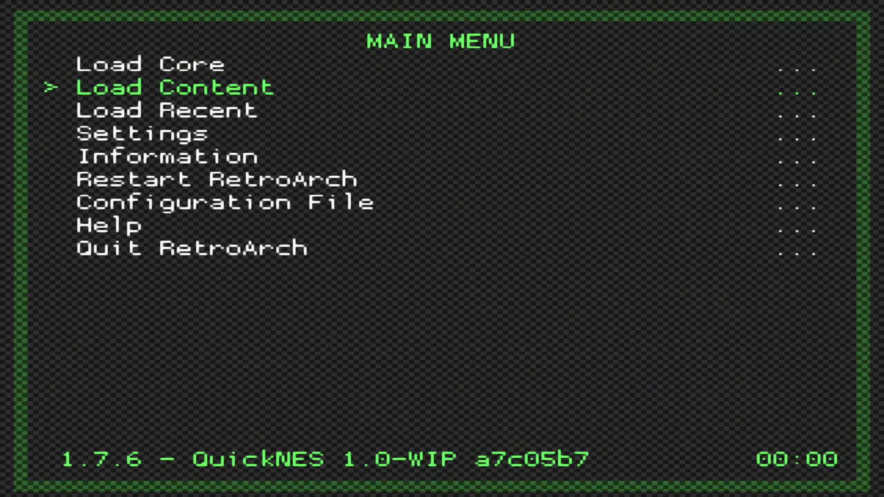
pyautogui.press('Return')
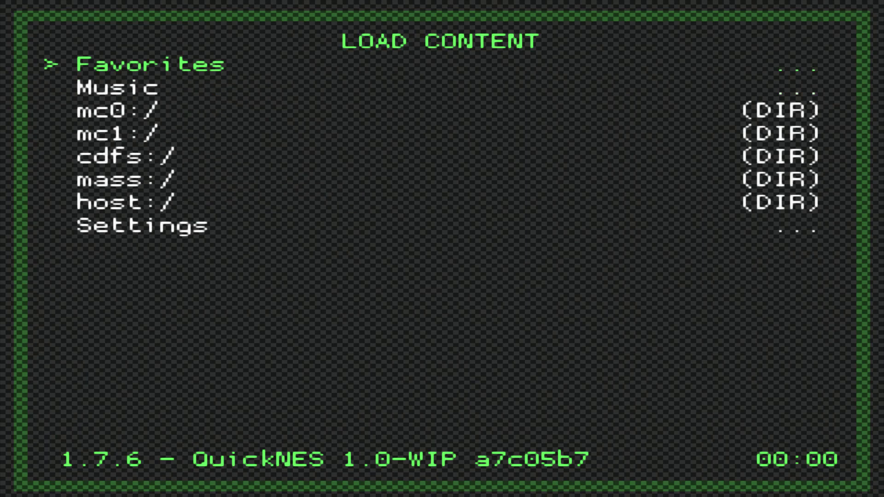
pyautogui.press('Down')
pyautogui.press('Down')
pyautogui.press('Down')
pyautogui.press('Down')
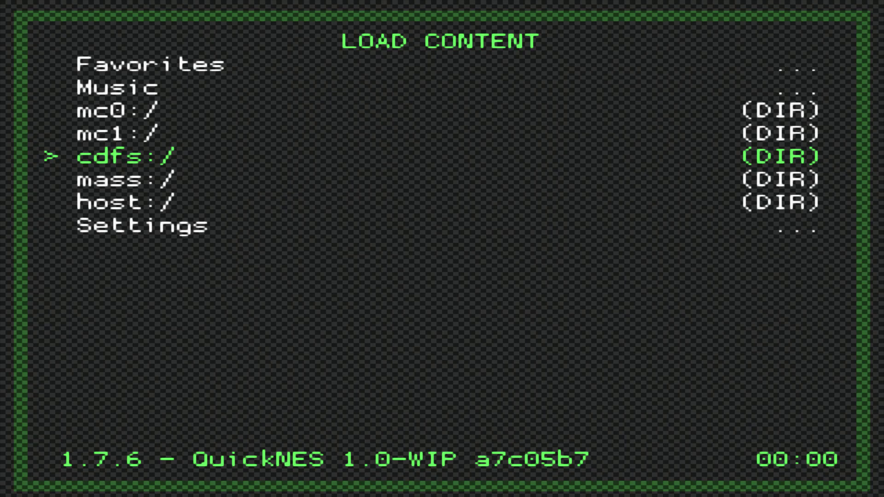
pyautogui.press('Return')
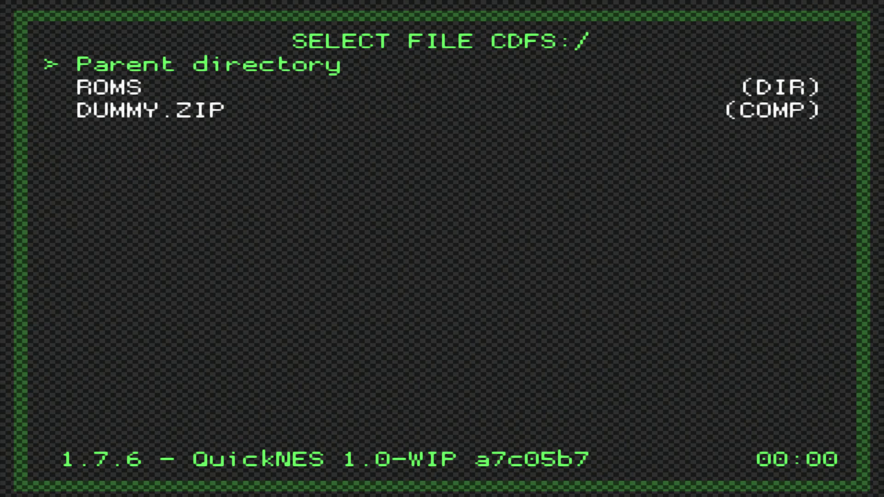
pyautogui.press('Down')
pyautogui.press('Return')
# Step: Look through the NES game files in the ROMS folder from 10_YARD_FIGHT.NES to the titles starting with C
pyautogui.press('Down')
pyautogui.press('Down')
pyautogui.press('Down')
pyautogui.press('Down')
pyautogui.press('Down')
pyautogui.press('Down')
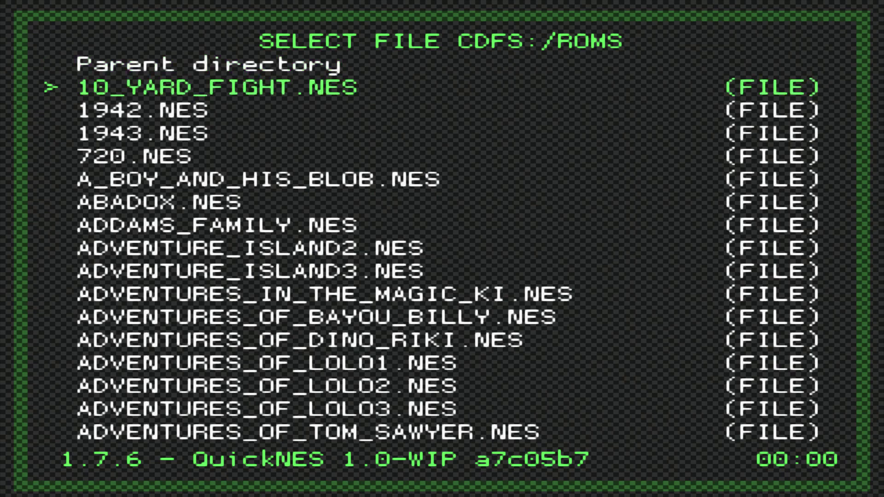
pyautogui.press('Down')
pyautogui.press('Down')
pyautogui.press('Down')
pyautogui.press('Down')
pyautogui.press('Down')
pyautogui.press('Down')
pyautogui.press('Down')
pyautogui.press('Down')
pyautogui.press('Down')
pyautogui.press('Down')
pyautogui.press('Down')
pyautogui.press('Down')
pyautogui.press('Down')
pyautogui.press('Down')
pyautogui.press('Down')
pyautogui.press('Down')
pyautogui.press('Down')
pyautogui.press('Down')
pyautogui.press('Down')
pyautogui.press('Down')
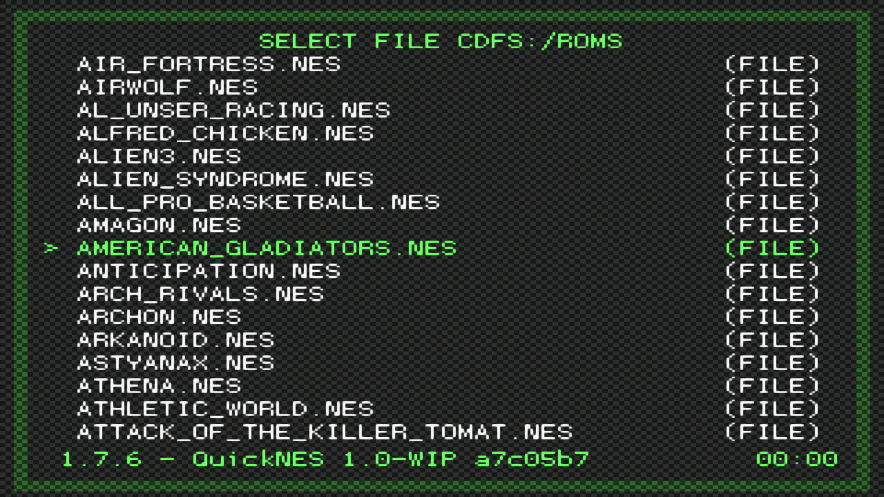
pyautogui.press('Down')
pyautogui.press('Down')
pyautogui.press('Down')
pyautogui.press('Down')
pyautogui.press('Down')
pyautogui.press('Down')
pyautogui.press('Down')
pyautogui.press('Down')
pyautogui.press('Down')
pyautogui.press('Down')
pyautogui.press('Down')
pyautogui.press('Down')
pyautogui.press('Down')
pyautogui.press('Down')
pyautogui.press('Down')
pyautogui.press('Down')
pyautogui.press('Down')
pyautogui.press('Down')
pyautogui.press('Down')
pyautogui.press('Down')
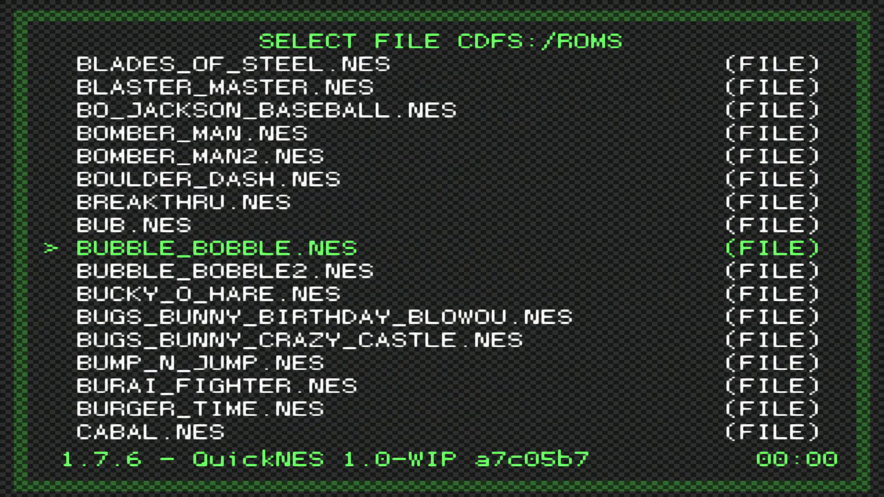
pyautogui.press('Down')
pyautogui.press('Down')
pyautogui.press('Down')
pyautogui.press('Down')
pyautogui.press('Down')
pyautogui.press('Down')
pyautogui.press('Down')
pyautogui.press('Down')
pyautogui.press('Down')
pyautogui.press('Down')
pyautogui.press('Down')
pyautogui.press('Down')
pyautogui.press('Down')
pyautogui.press('Down')
pyautogui.press('Down')
pyautogui.press('Down')
pyautogui.press('Down')
pyautogui.press('Down')
pyautogui.press('Down')
pyautogui.press('Down')
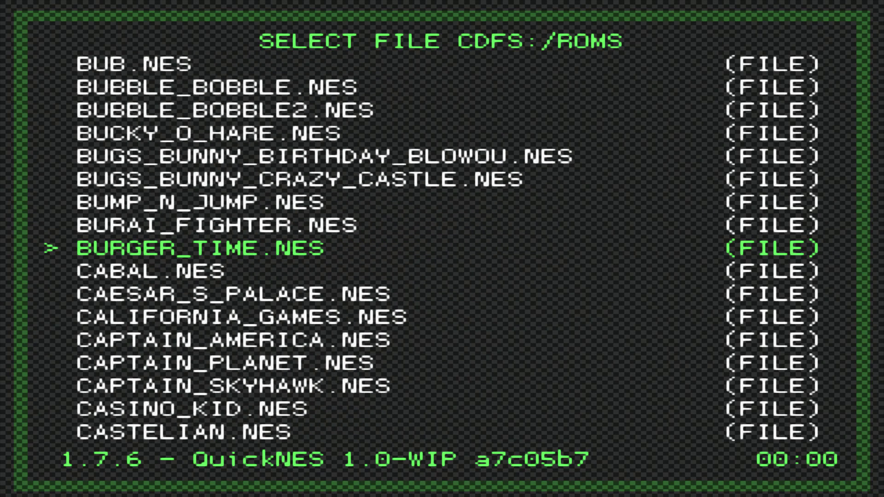
# Step: Go back through the ROMS list to the baseball titles and load the Baseball Simulator 1.000 game
pyautogui.press('Up')
pyautogui.press('Up')
pyautogui.press('Up')
pyautogui.press('Up')
pyautogui.press('Up')
pyautogui.press('Up')
pyautogui.press('Up')
pyautogui.press('Up')
pyautogui.press('Up')
pyautogui.press('Up')
pyautogui.press('Up')
pyautogui.press('Up')
pyautogui.press('Up')
pyautogui.press('Up')
pyautogui.press('Up')
pyautogui.press('Up')
pyautogui.press('Up')
pyautogui.press('Up')
pyautogui.press('Up')
pyautogui.press('Up')
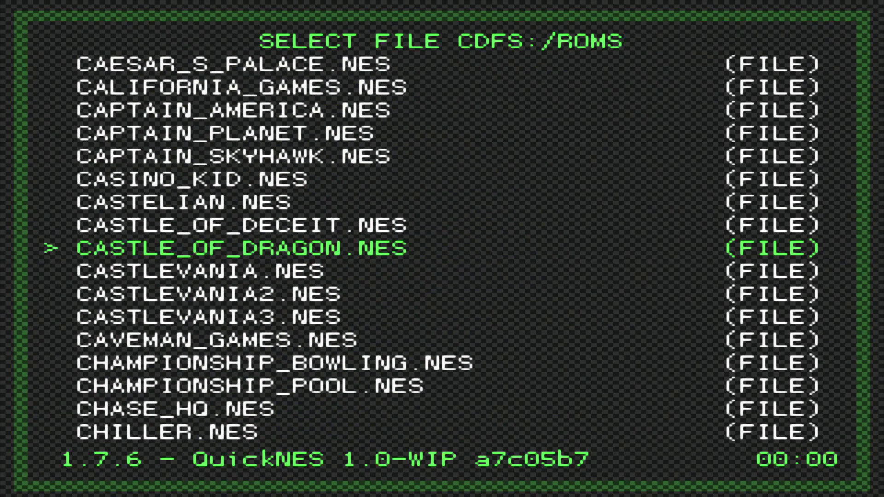
pyautogui.press('Up')
pyautogui.press('Up')
pyautogui.press('Up')
pyautogui.press('Up')
pyautogui.press('Up')
pyautogui.press('Up')
pyautogui.press('Up')
pyautogui.press('Up')
pyautogui.press('Up')
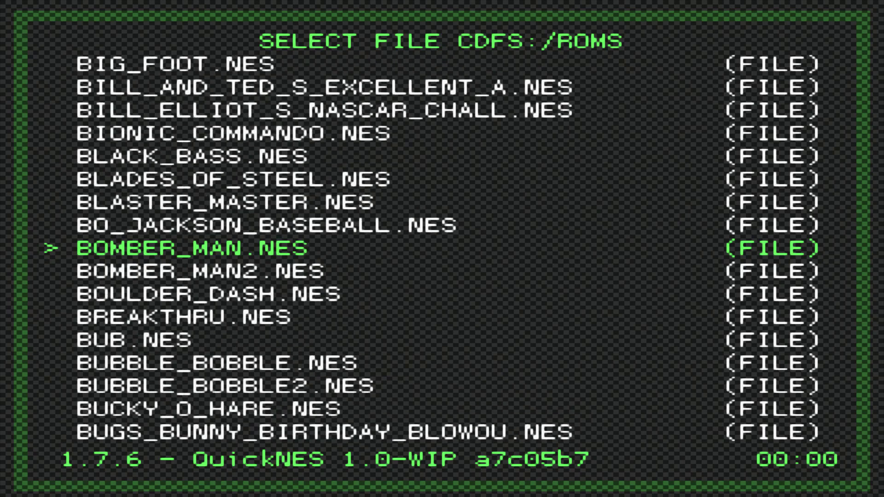
pyautogui.press('Up')
pyautogui.press('Up')
pyautogui.press('Up')
pyautogui.press('Up')
pyautogui.press('Up')
pyautogui.press('Up')
pyautogui.press('Up')
pyautogui.press('Up')
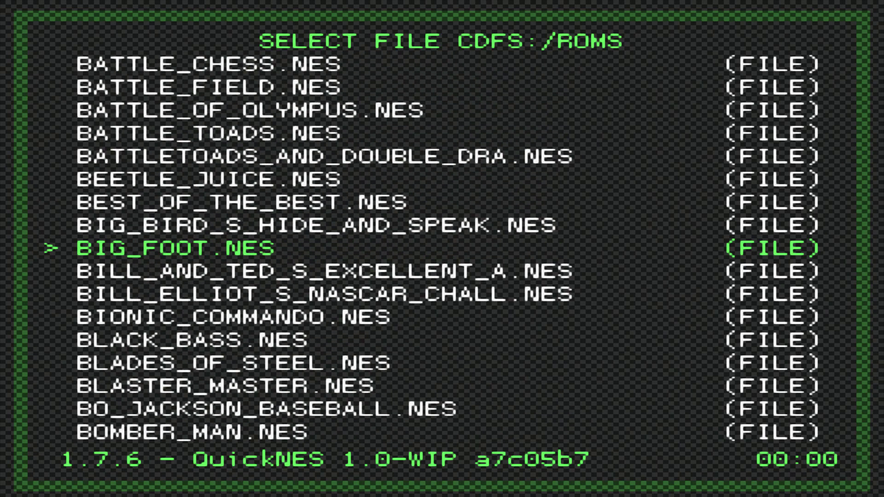
pyautogui.press('Up')
pyautogui.press('Up')
pyautogui.press('Up')
pyautogui.press('Up')
pyautogui.press('Up')
pyautogui.press('Up')
pyautogui.press('Up')
pyautogui.press('Up')
pyautogui.press('Up')
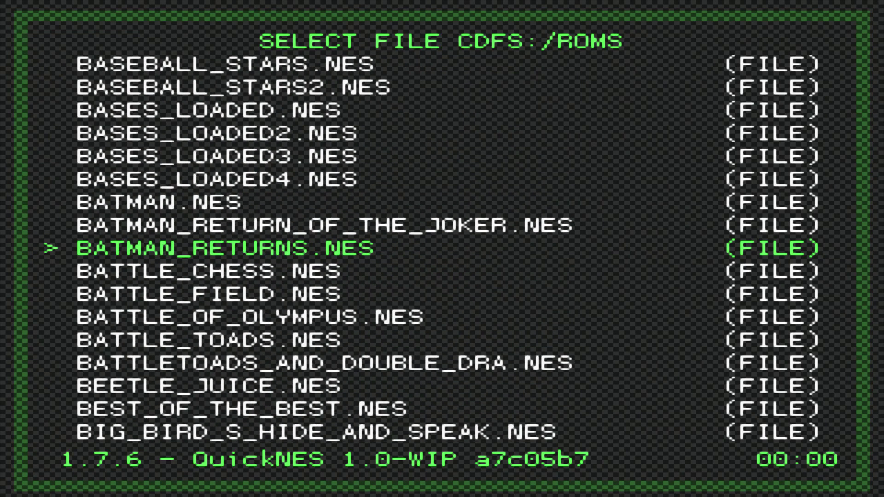
pyautogui.press('Up')
pyautogui.press('Up')
pyautogui.press('Up')
pyautogui.press('Up')
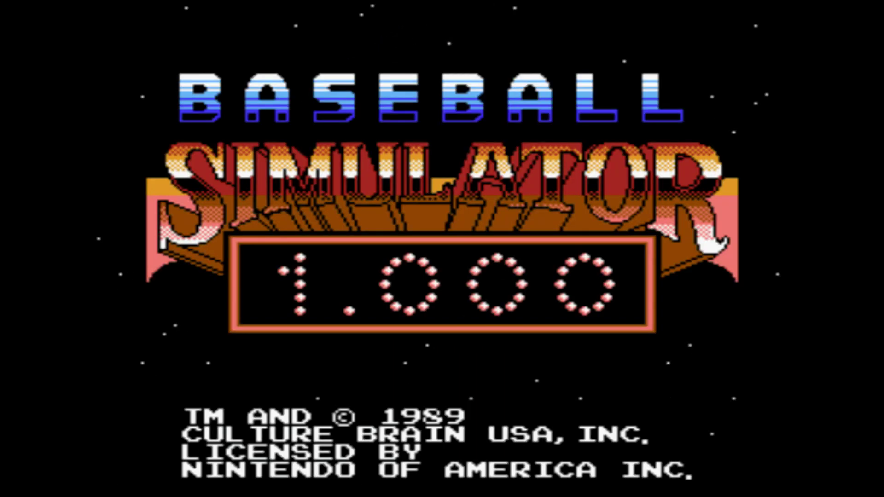
# Step: Start Baseball Simulator 1.000 from its title screen and choose the Exhibition mode
pyautogui.press('Return')
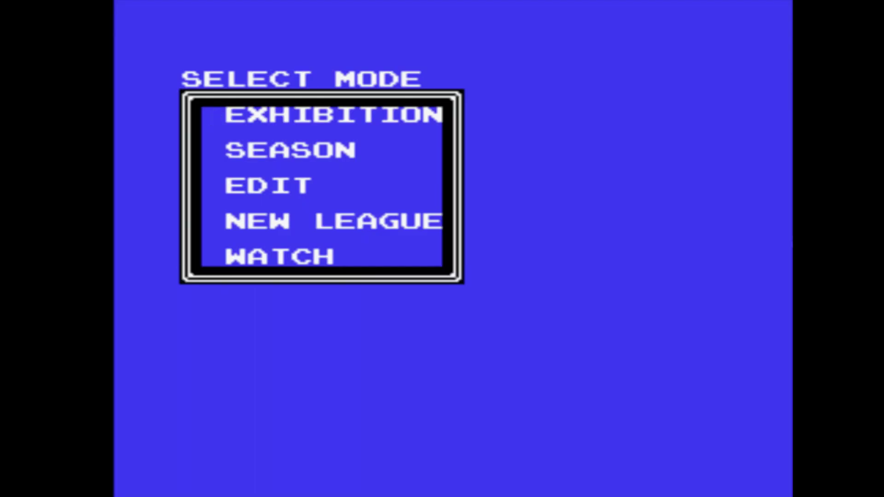
pyautogui.press('Down')
pyautogui.press('Up')
pyautogui.press('Return')
pyautogui.press('Return')
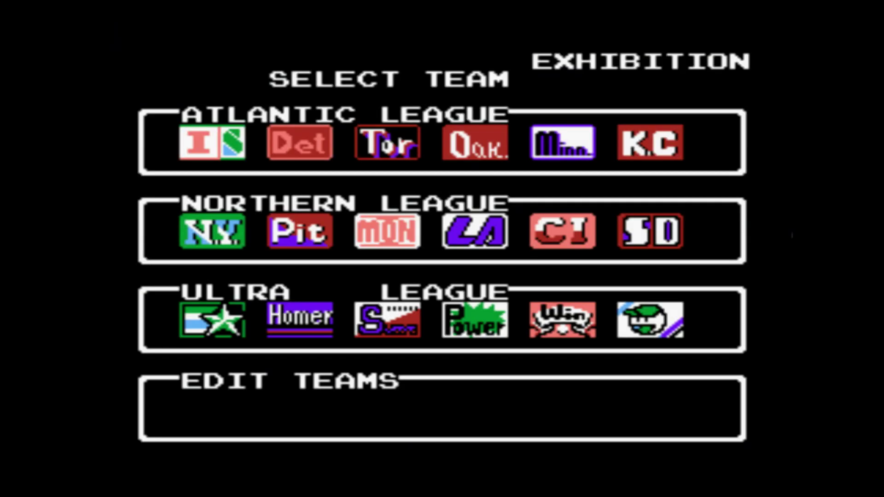
# Step: Choose the NE and PI teams for the exhibition game and confirm the starting pitchers to begin play
pyautogui.press('Return')
pyautogui.press('Right')
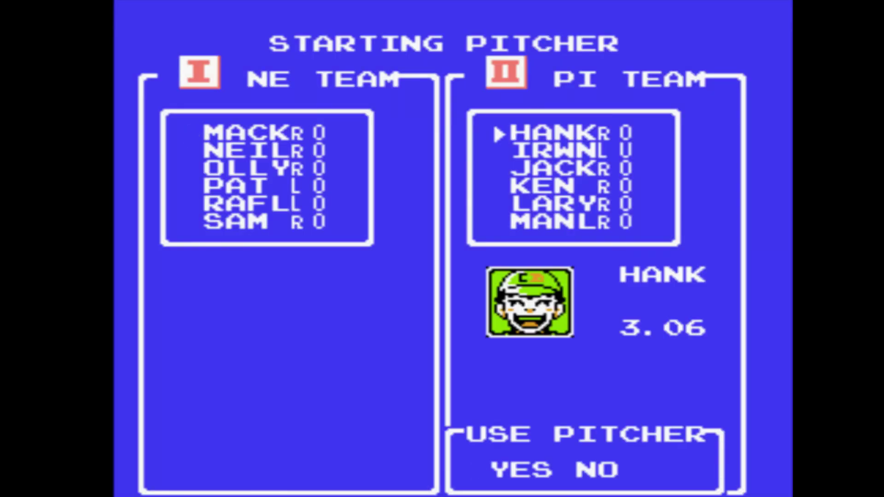
pyautogui.press('Return')
pyautogui.press('Return')
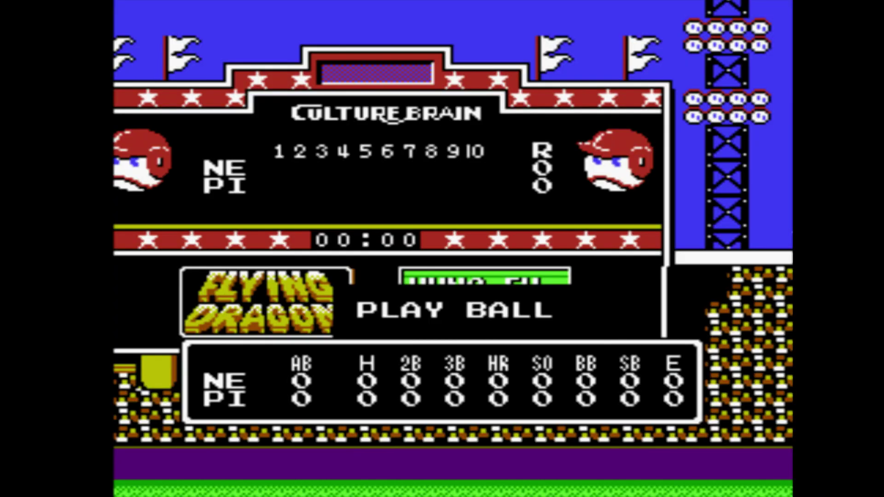